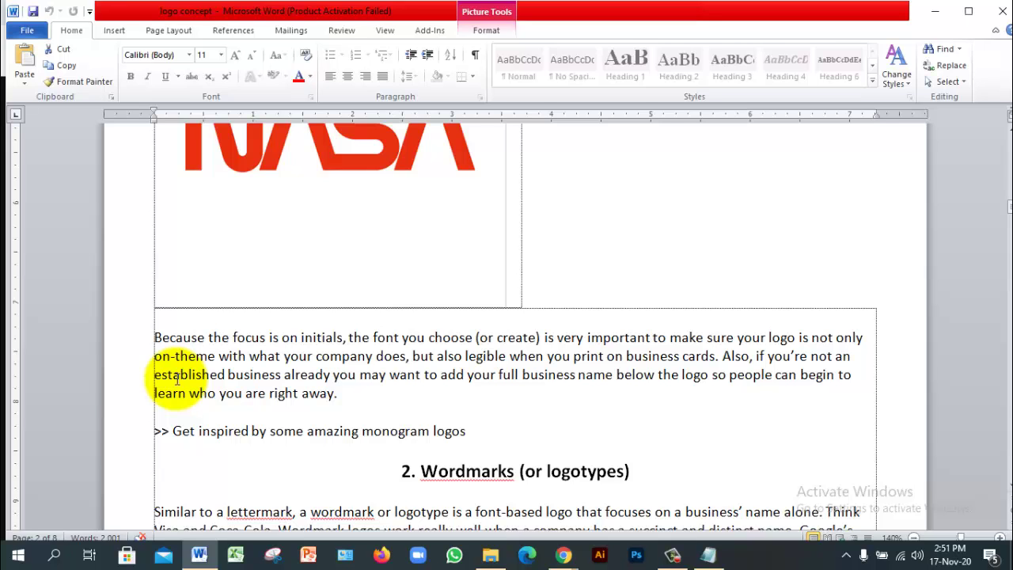
- Review the lettermark and wordmark sections and check which sample logos illustrate each type
scroll(369, 418, "down", 1)
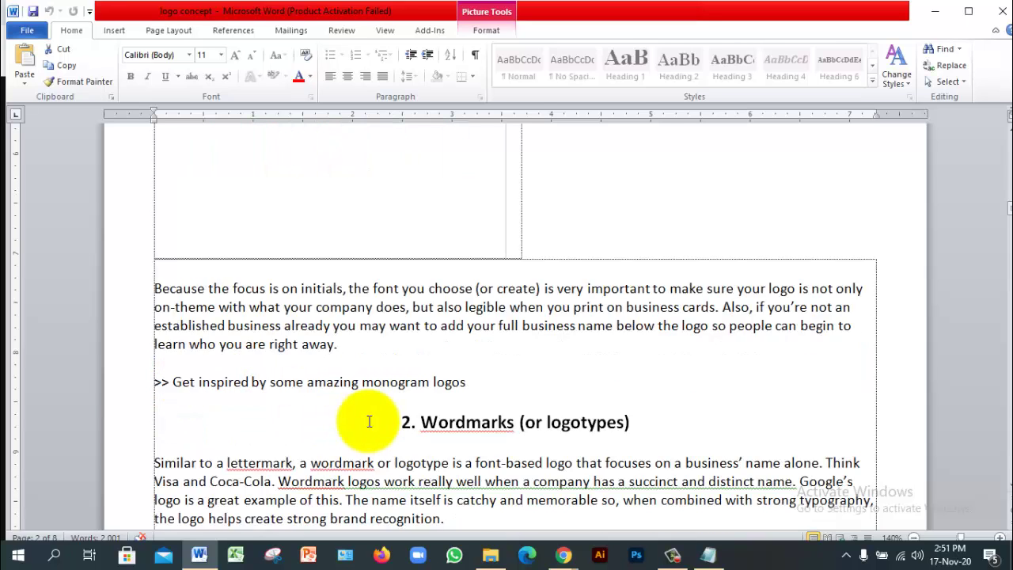
scroll(369, 421, "up", 2)
scroll(369, 421, "up", 15)
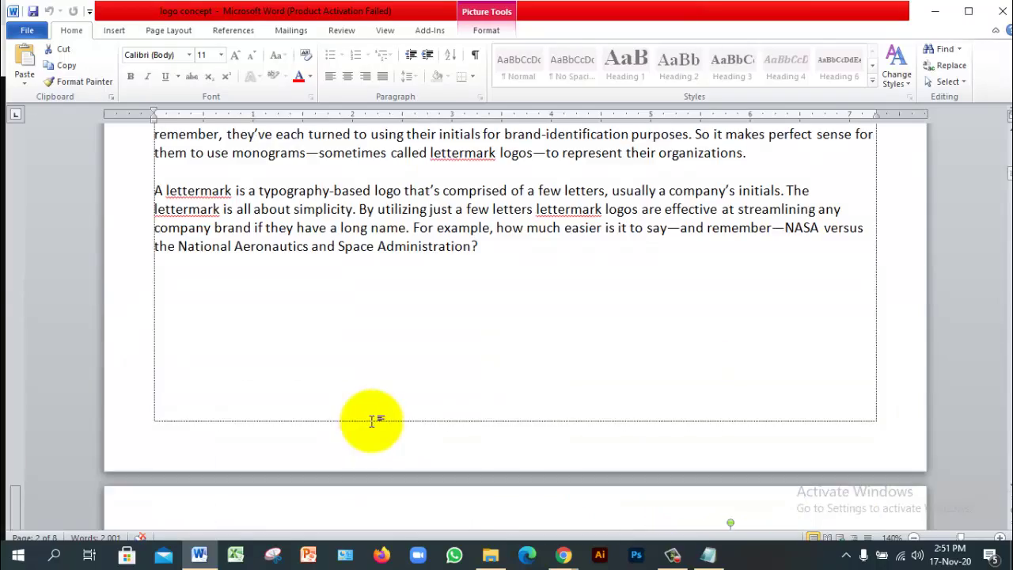
scroll(370, 423, "down", 20)
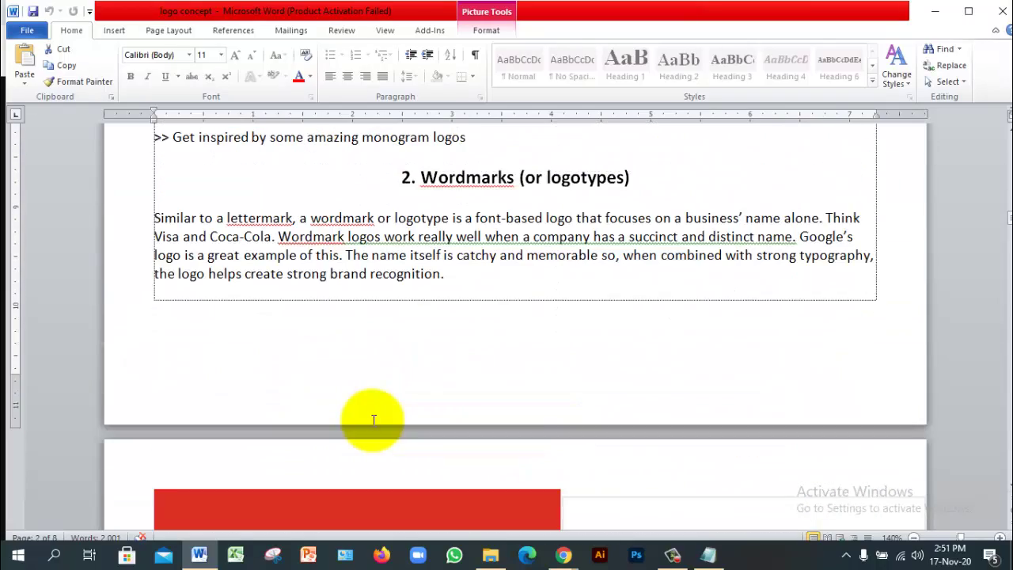
scroll(373, 419, "down", 5)
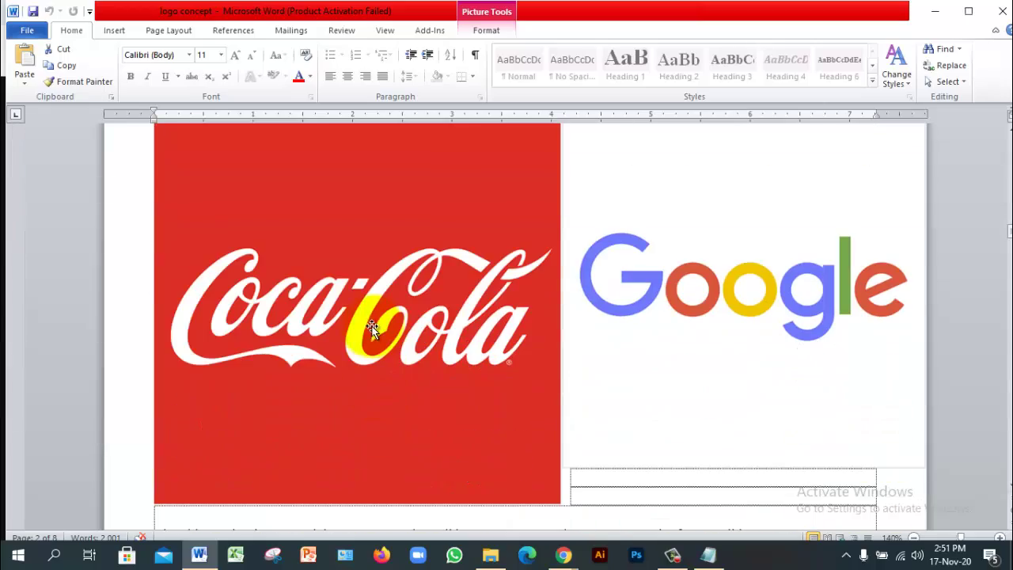
scroll(661, 290, "down", 5)
scroll(671, 290, "down", 8)
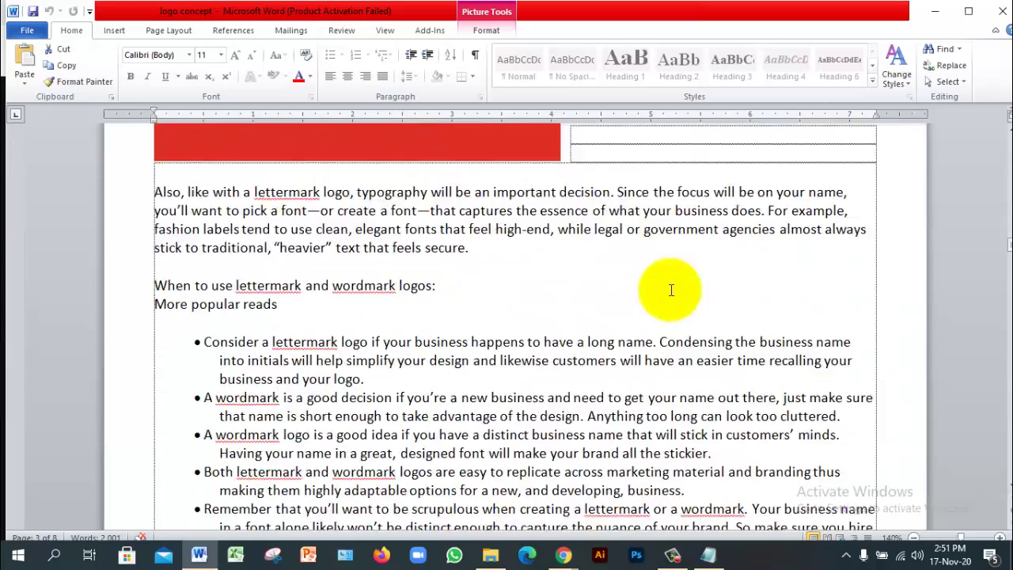
scroll(670, 287, "up", 10)
scroll(661, 291, "up", 10)
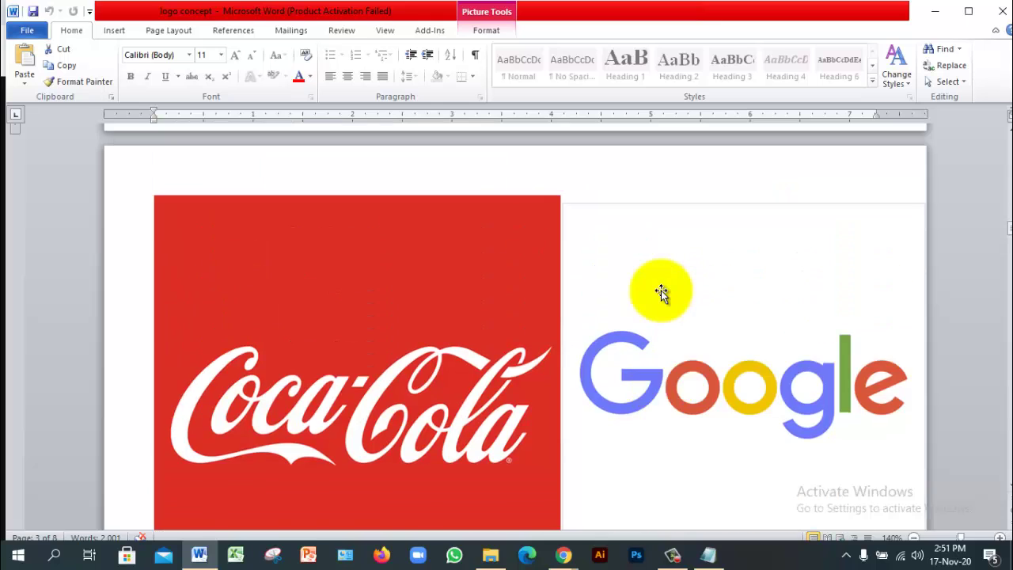
scroll(663, 292, "down", 2)
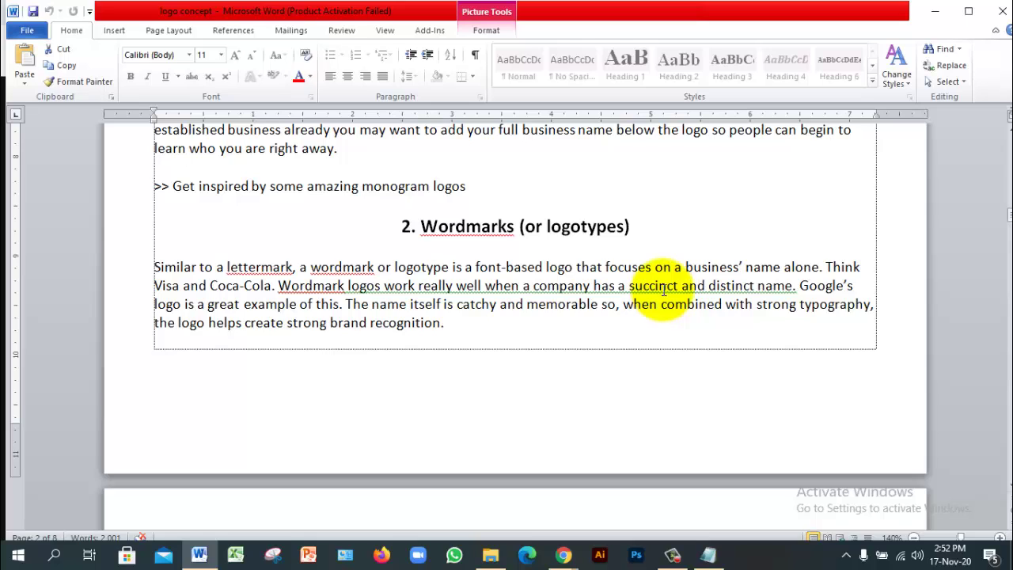
scroll(663, 292, "up", 10)
scroll(701, 267, "down", 12)
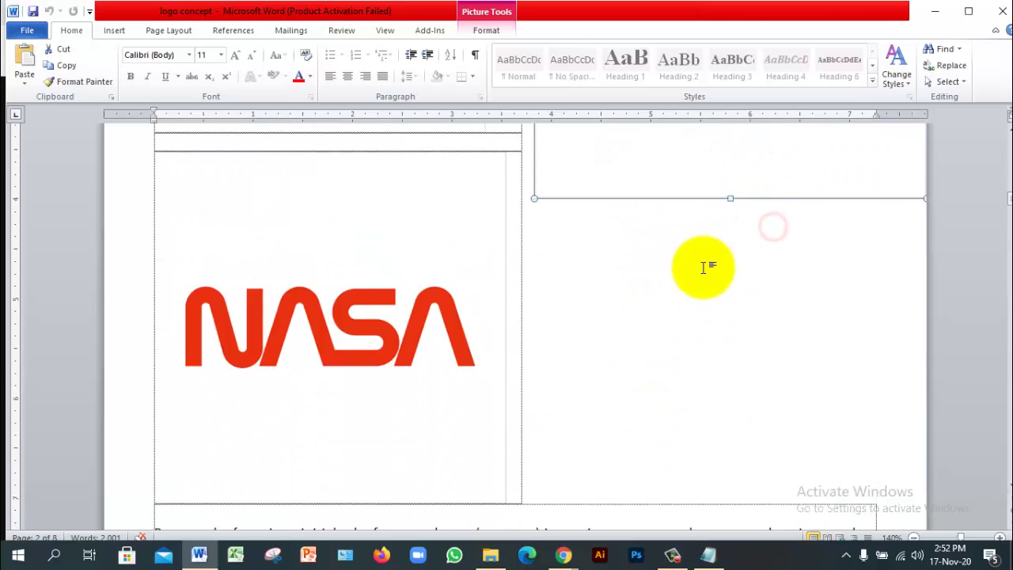
- Move the Visa logo down page 2, below the IBM logo and beside the closing lettermark text
scroll(703, 267, "up", 4)
scroll(703, 267, "up", 6)
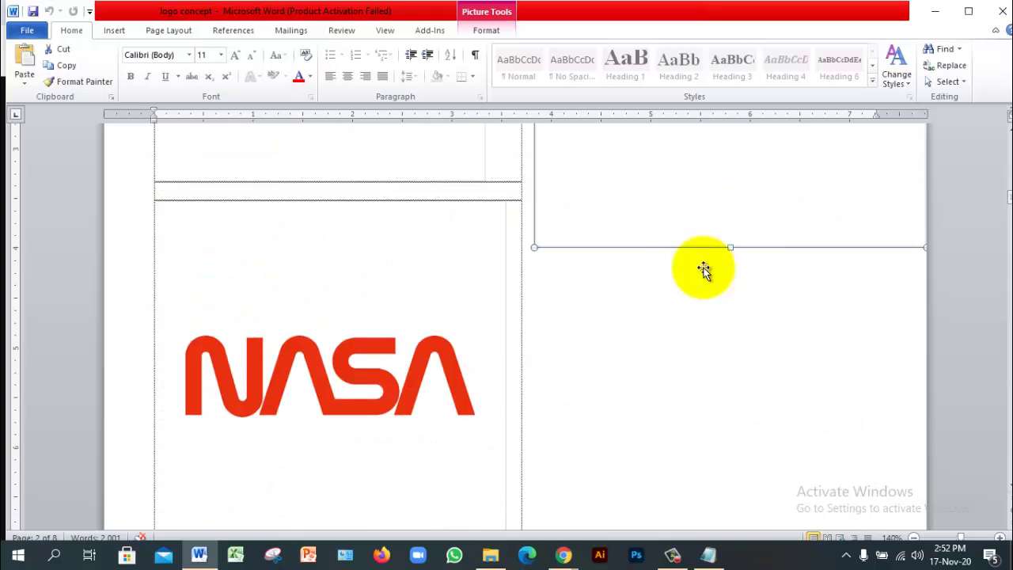
left_click_drag(728, 226, 740, 396)
scroll(716, 280, "down", 5)
scroll(715, 280, "up", 3)
scroll(736, 349, "down", 3)
scroll(717, 337, "up", 5)
scroll(661, 281, "up", 1)
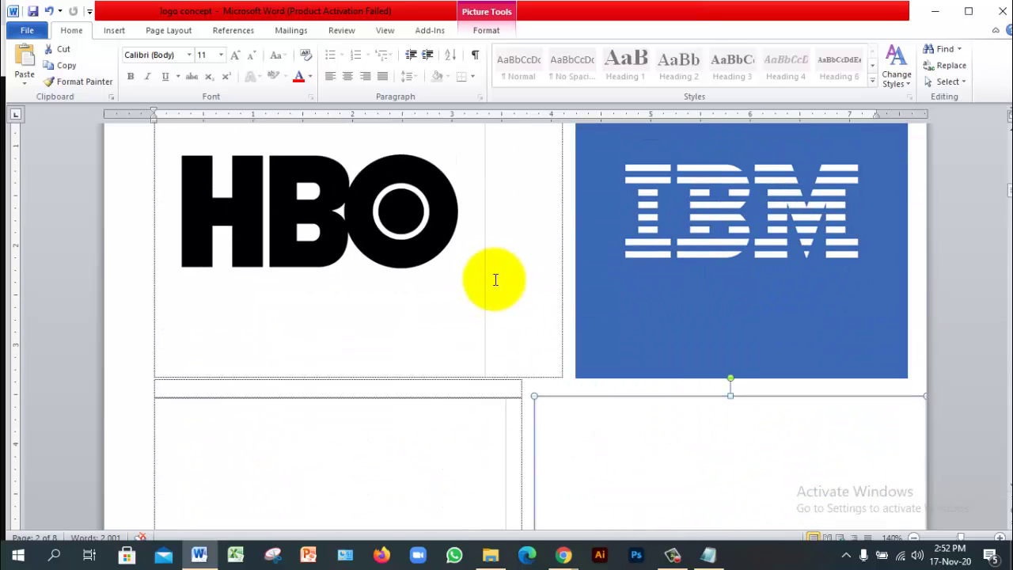
scroll(446, 323, "down", 3)
left_click_drag(752, 345, 719, 401)
scroll(709, 380, "down", 4)
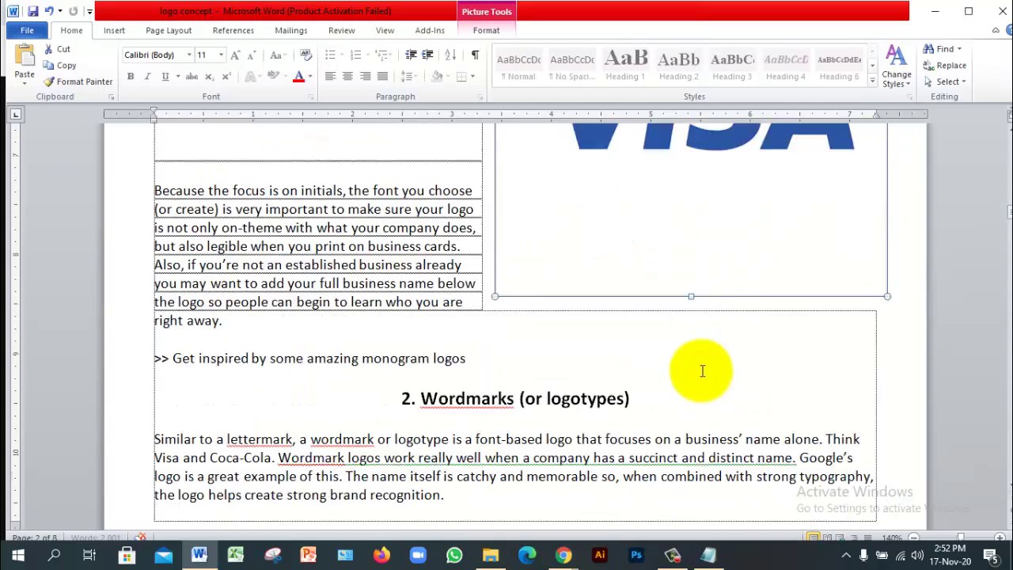
scroll(697, 370, "down", 1)
scroll(689, 316, "up", 1)
- Try to carry the Visa logo past the Wordmarks text onto the page with the Coca-Cola and Google logos
left_click_drag(676, 143, 631, 335)
scroll(631, 335, "down", 3)
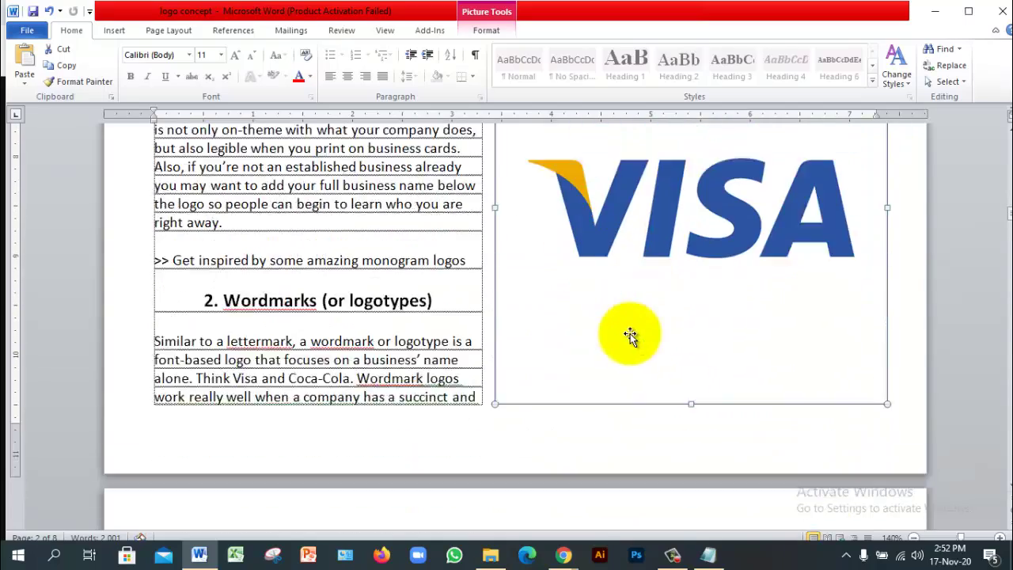
scroll(672, 210, "up", 1)
left_click(672, 198)
scroll(661, 400, "down", 3)
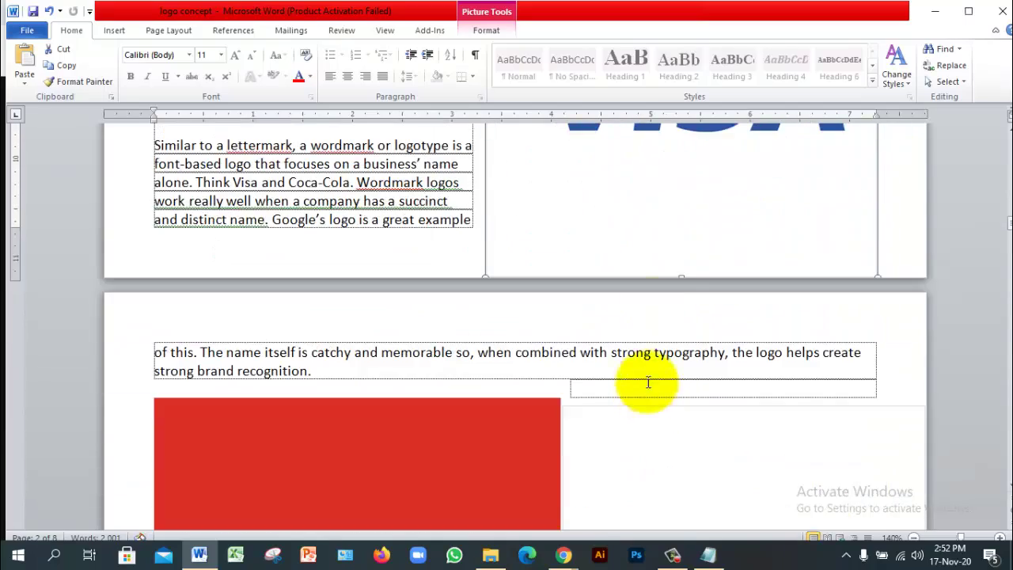
left_click_drag(663, 166, 683, 409)
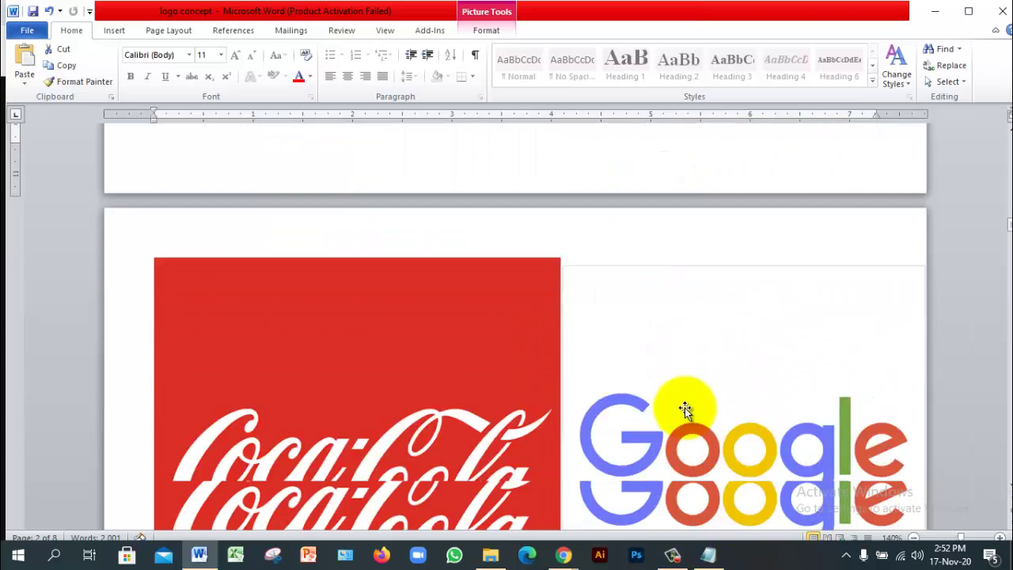
scroll(683, 409, "down", 4)
scroll(683, 409, "up", 7)
scroll(683, 409, "up", 10)
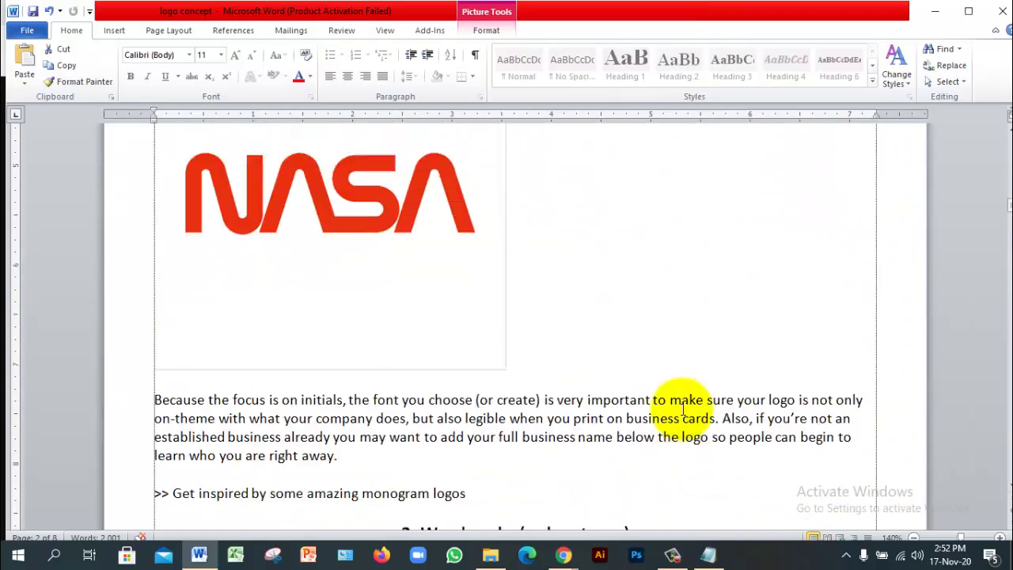
- Move the Visa logo from page 2 to page 3, directly beneath the Google logo
scroll(683, 410, "down", 5, "ctrl")
scroll(678, 405, "down", 5, "ctrl")
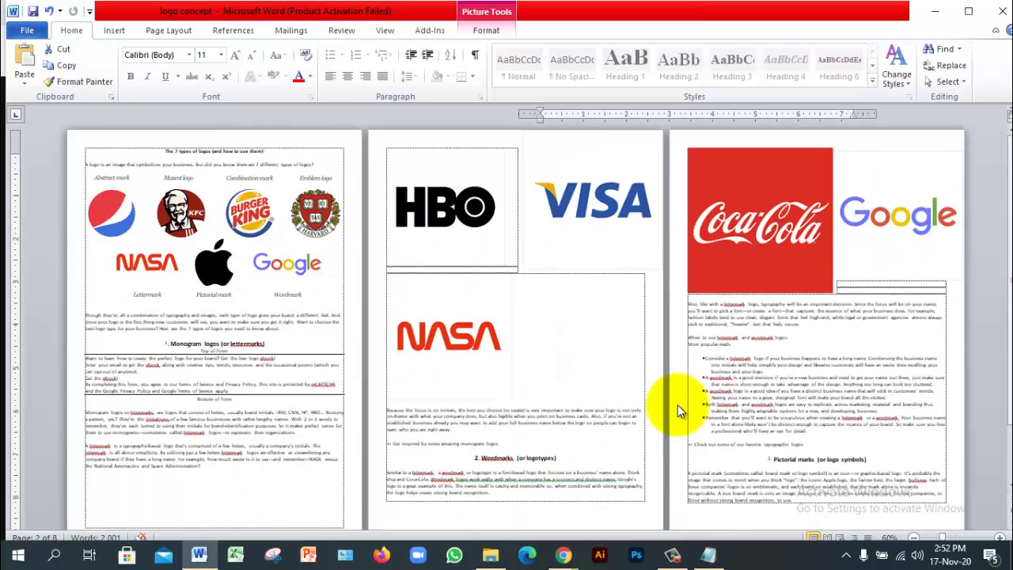
scroll(678, 405, "up", 1, "ctrl")
left_click(601, 201)
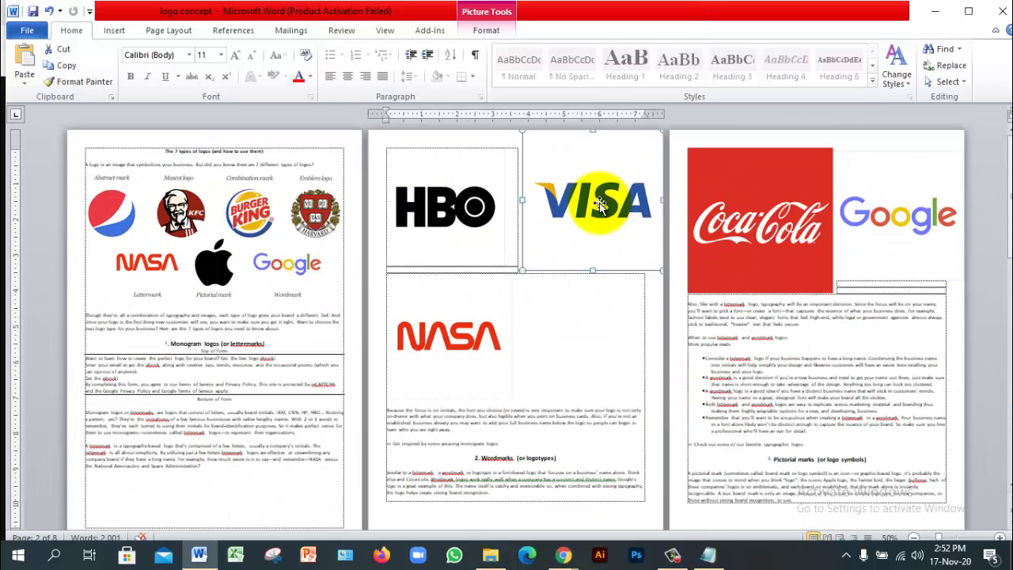
left_click_drag(602, 201, 867, 342)
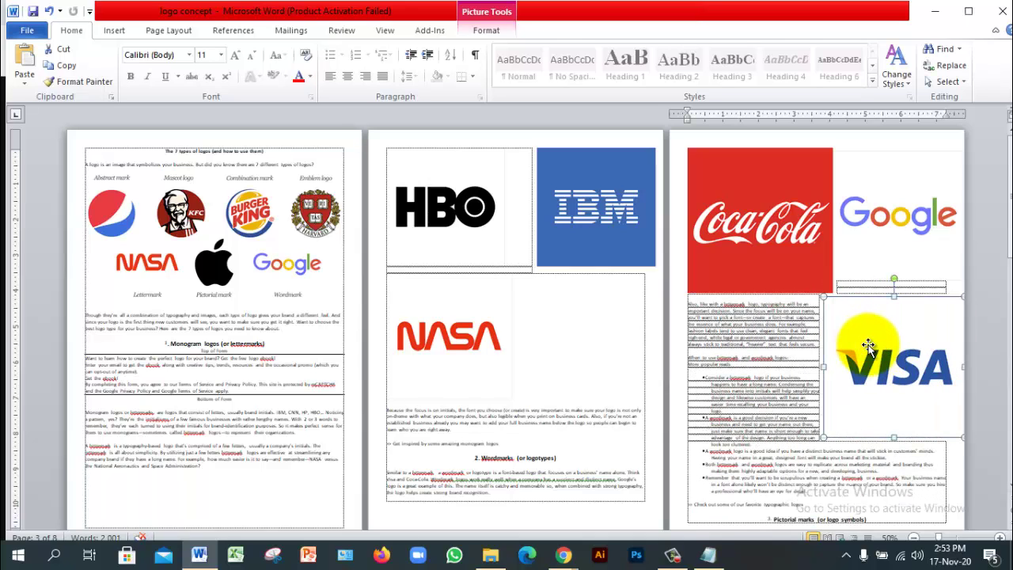
- Insert a page break before the "3. Pictorial marks (or logo symbols)" heading so it starts on a new page
scroll(720, 377, "up", 2)
scroll(720, 377, "up", 3)
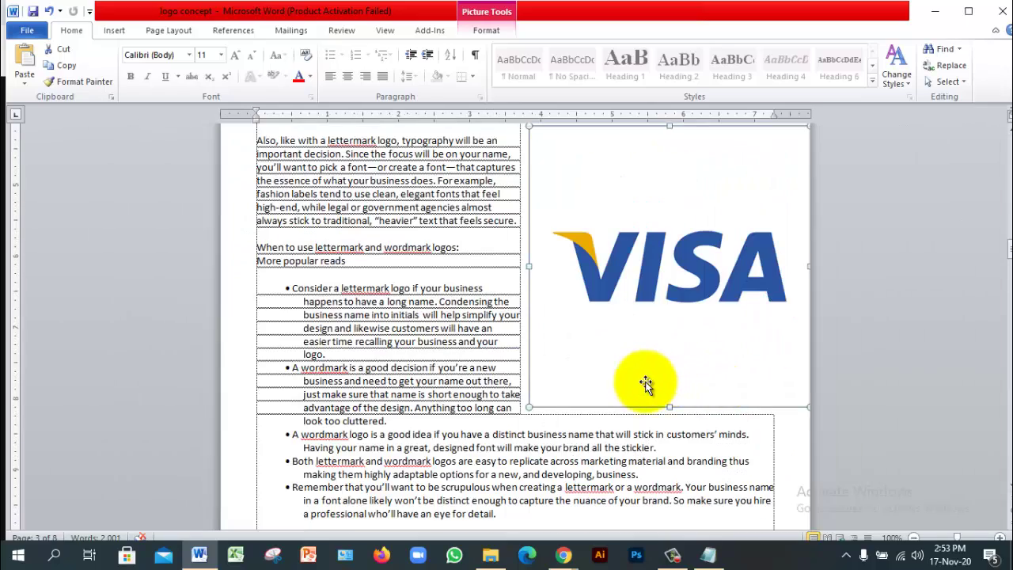
scroll(646, 384, "up", 5)
scroll(646, 384, "up", 6)
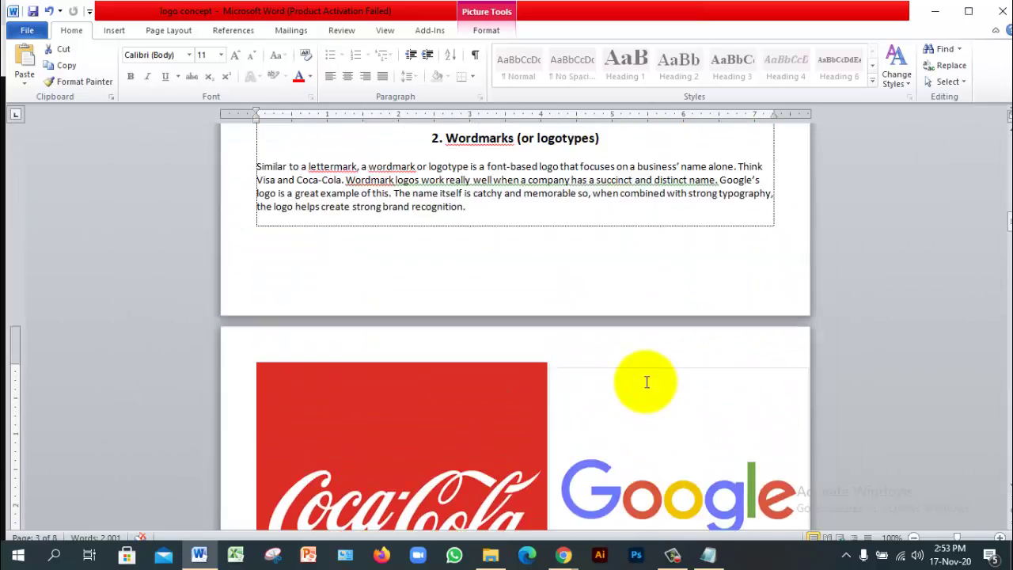
scroll(646, 384, "down", 10)
scroll(646, 384, "down", 6)
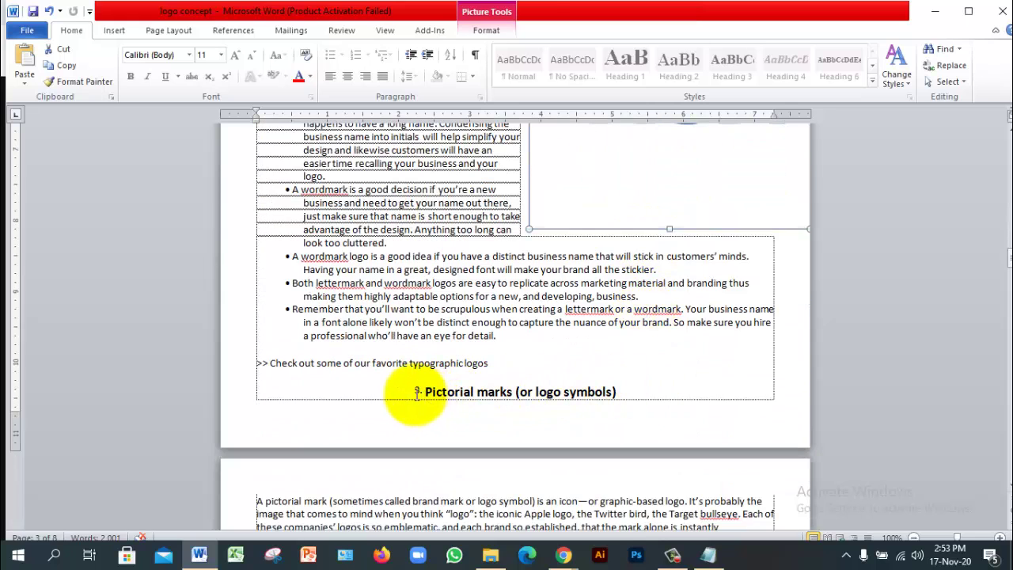
left_click(413, 392)
key("ctrl+Return")
- Place the Pepsi logo under the BP logo and shift the Adidas logo left beside the BP logo
scroll(414, 392, "down", 20)
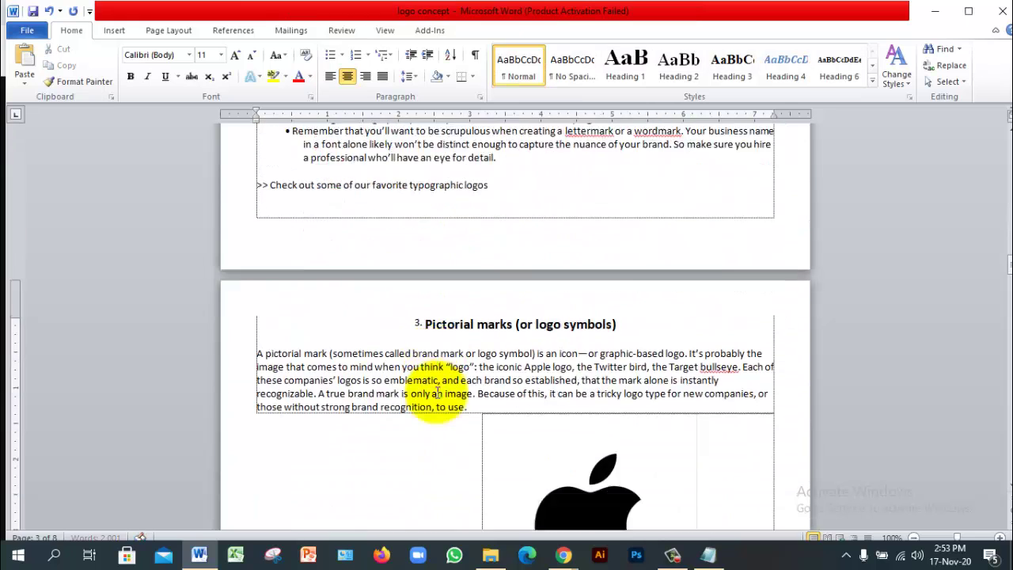
scroll(442, 399, "down", 10)
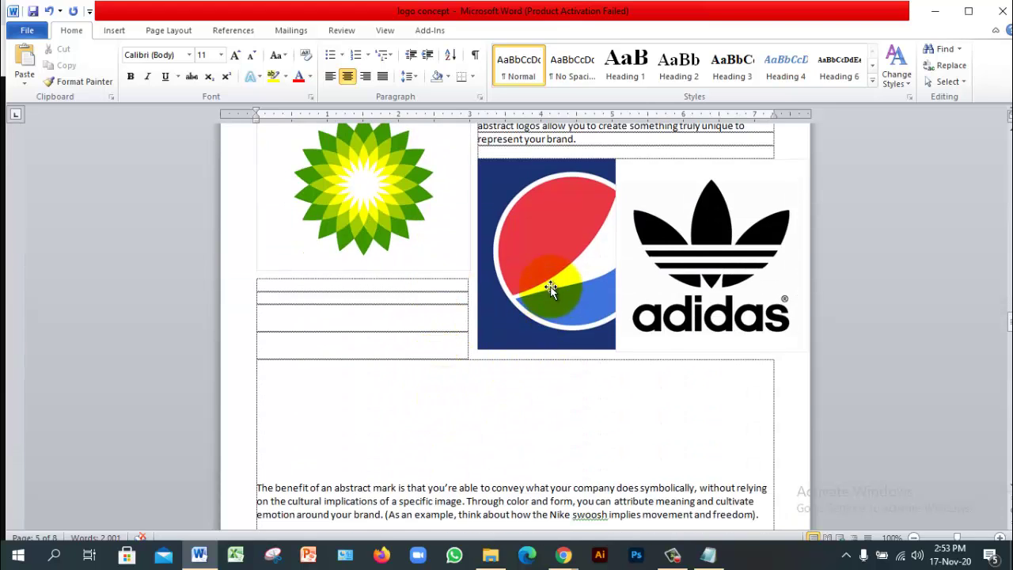
left_click_drag(549, 288, 378, 364)
left_click_drag(656, 215, 586, 216)
left_click_drag(588, 366, 326, 411)
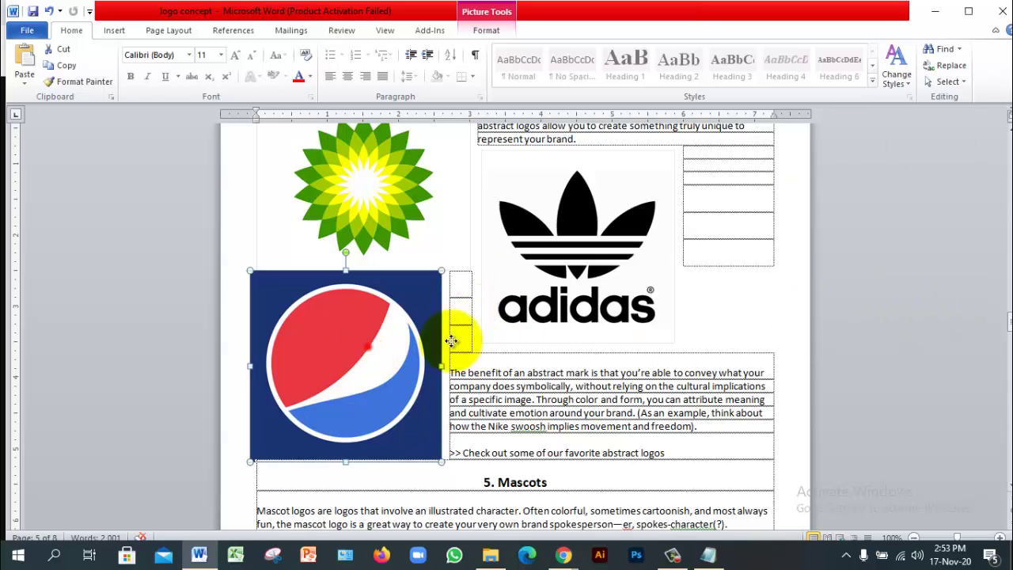
left_click_drag(440, 342, 451, 289)
- Push the "4. Abstract logo marks" heading onto the next page with blank lines above it
scroll(475, 316, "up", 4)
scroll(485, 319, "up", 3)
key("Return")
key("Return")
key("Return")
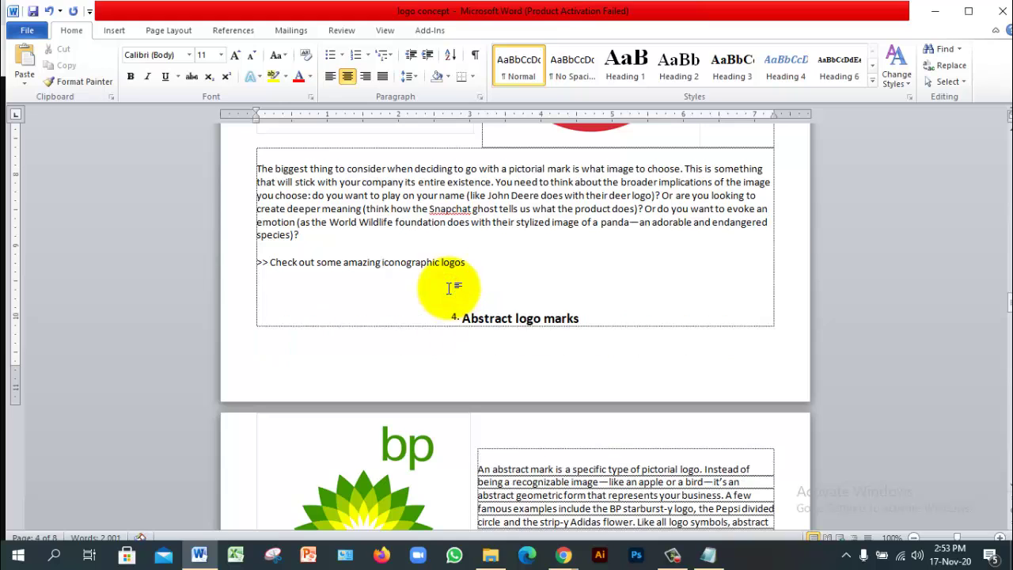
- Move the Adidas logo up to the top of the abstract marks page, level with the BP logo
scroll(480, 282, "down", 5)
scroll(480, 282, "down", 3)
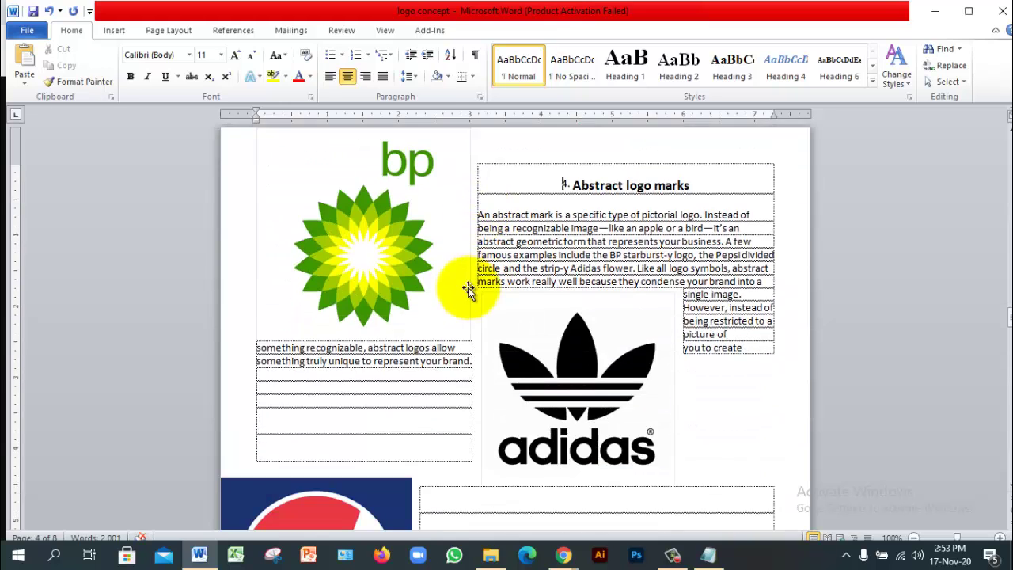
mouse_move(571, 281)
left_mouse_down()
mouse_move(578, 225)
mouse_move(584, 283)
mouse_move(576, 269)
mouse_move(594, 272)
mouse_move(580, 283)
left_mouse_up()
scroll(588, 277, "down", 4)
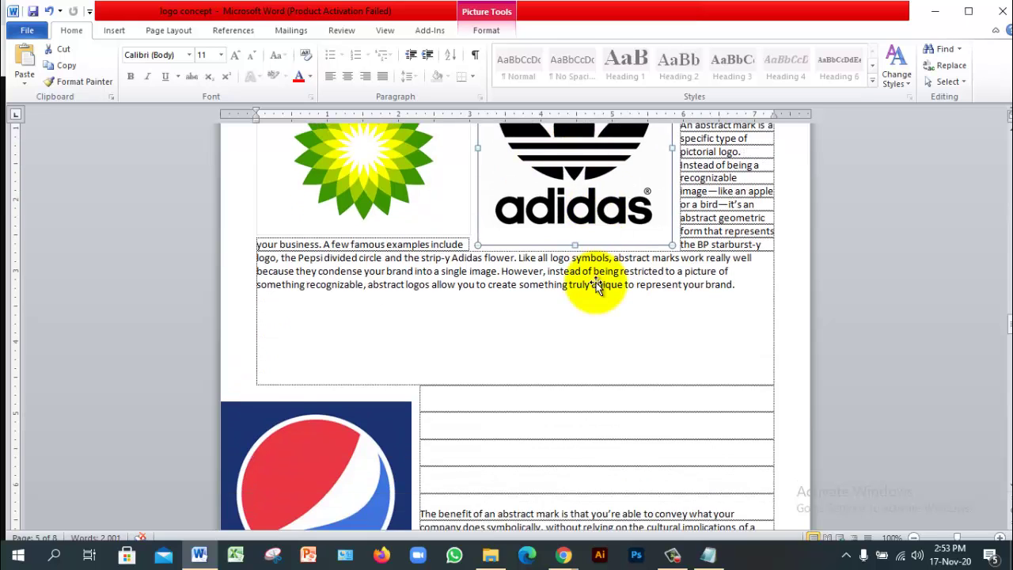
scroll(593, 282, "up", 4)
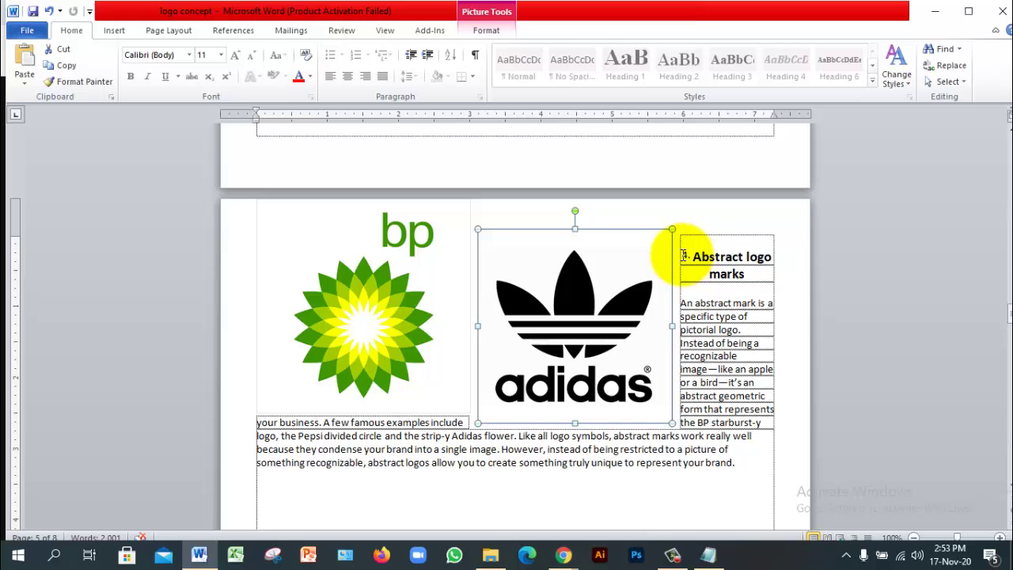
scroll(640, 294, "up", 5)
scroll(637, 297, "down", 8)
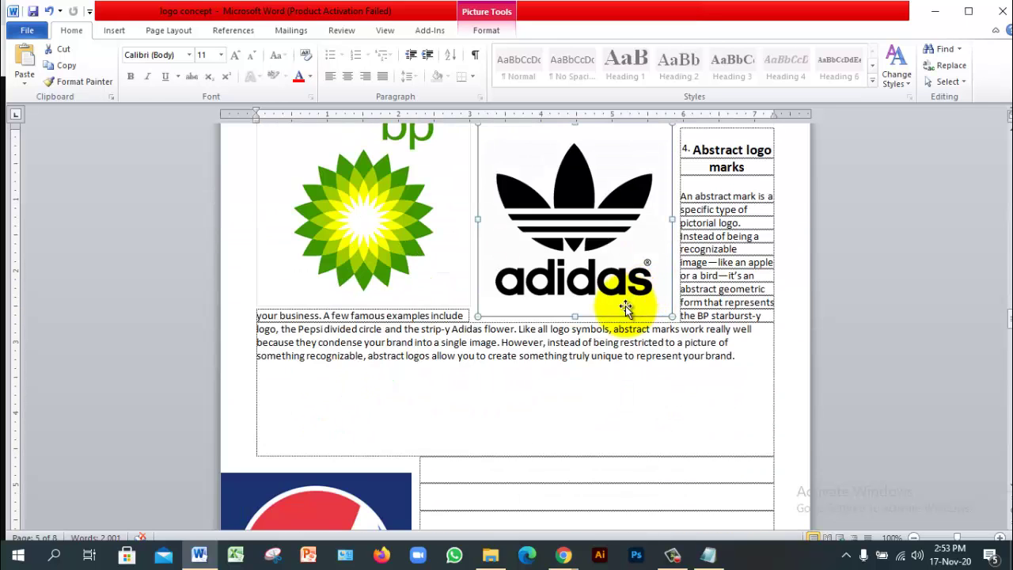
- Move the Pepsi logo up inside the page margin, just below the abstract marks paragraph
scroll(625, 307, "down", 2)
left_click(379, 405)
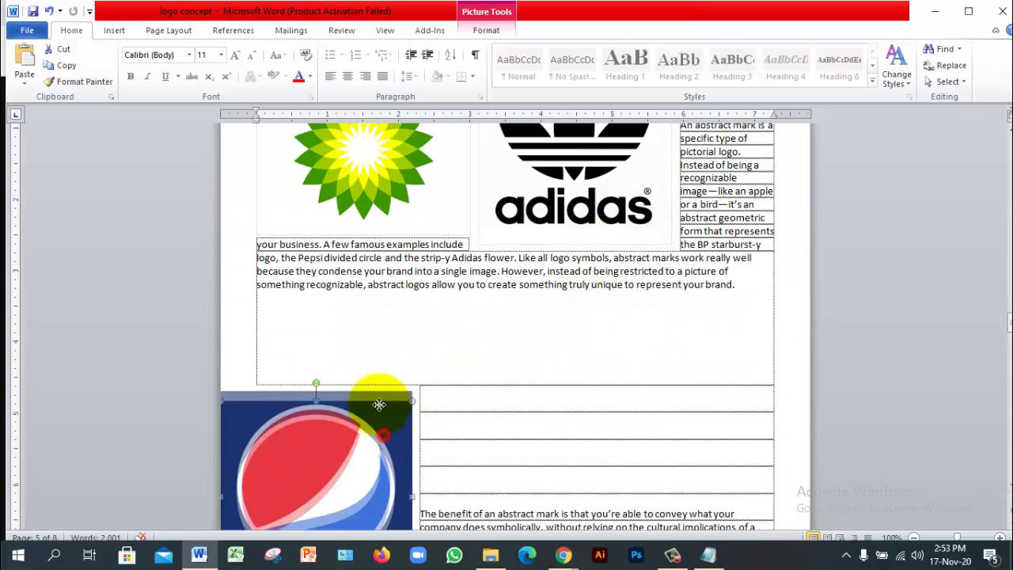
left_click_drag(379, 405, 396, 376)
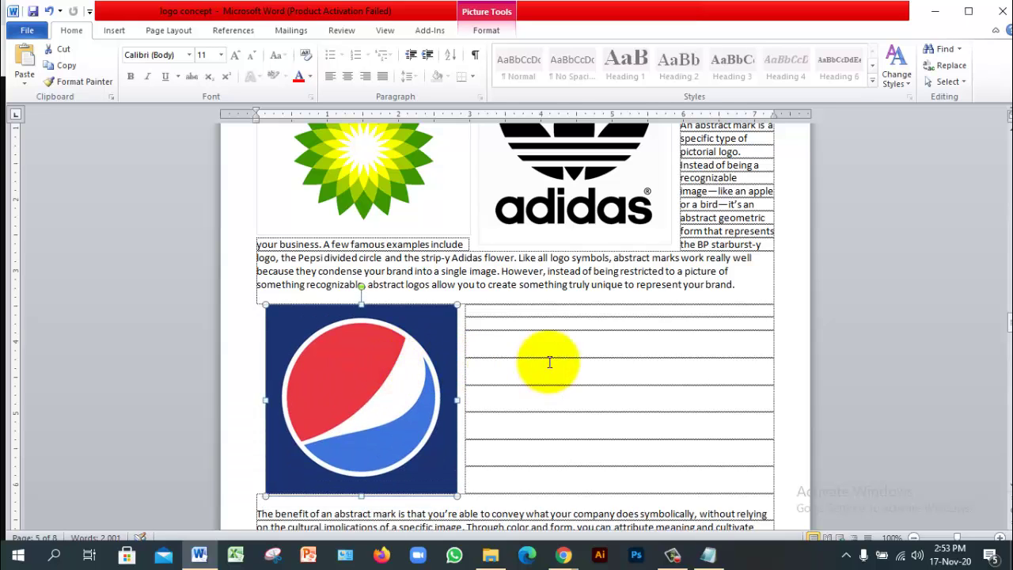
- Move the BP logo below the Adidas logo, to the right of Pepsi, and add a blank line before the paragraph that follows
scroll(546, 362, "up", 3)
left_click_drag(388, 278, 616, 501)
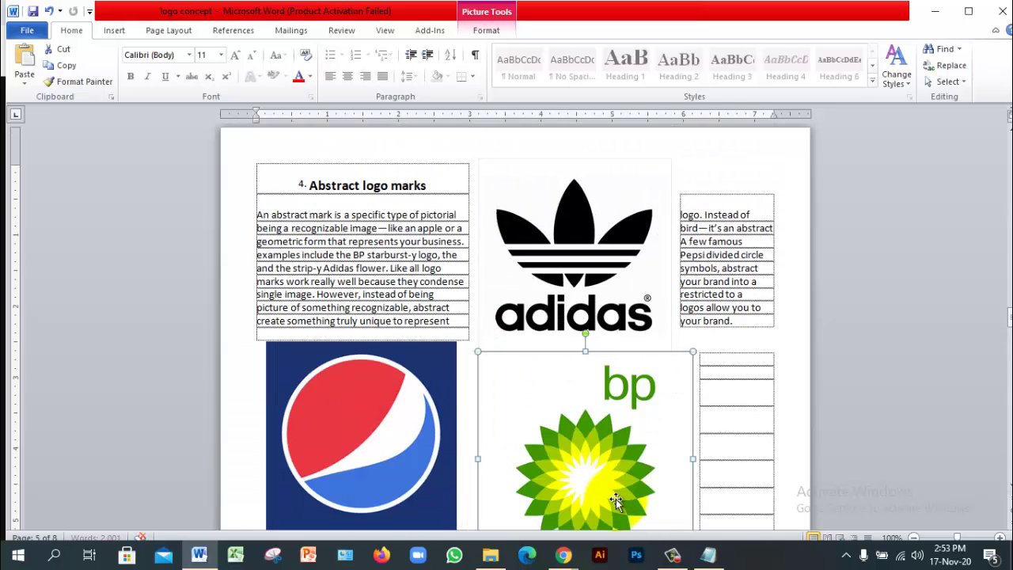
scroll(595, 439, "down", 2)
left_click_drag(583, 375, 622, 360)
scroll(638, 363, "down", 2)
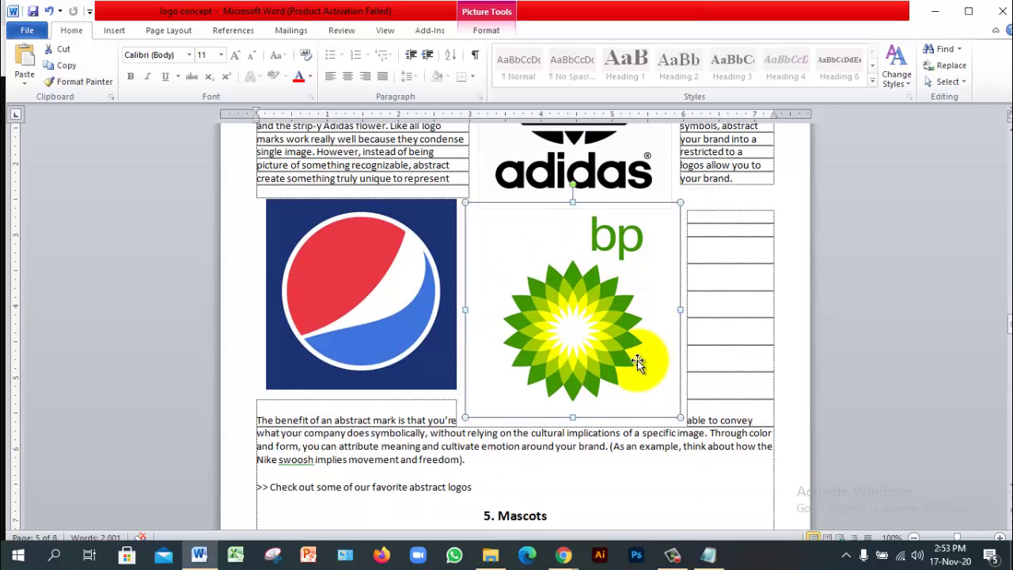
left_click(720, 387)
left_click_drag(596, 363, 634, 357)
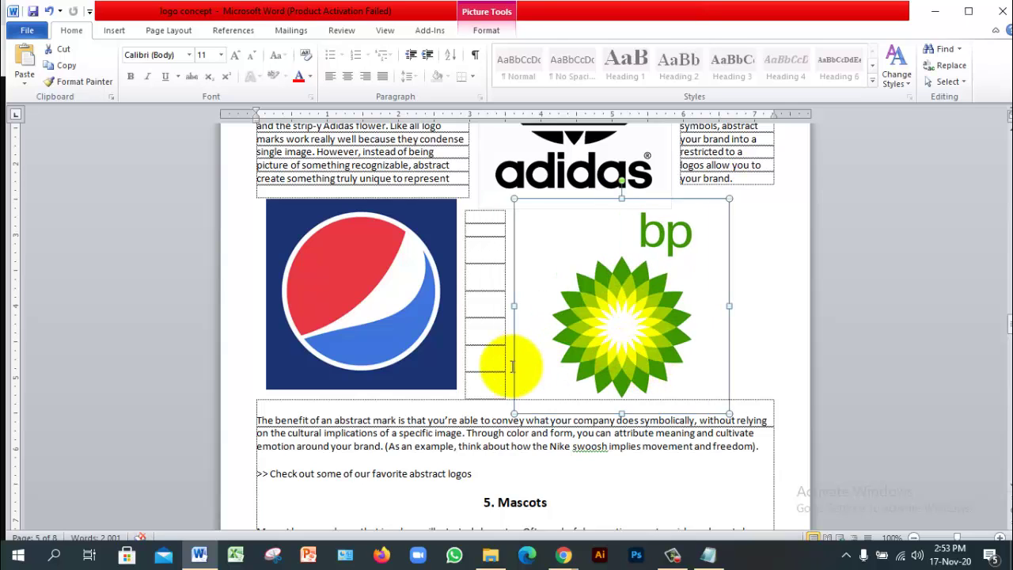
left_click(491, 385)
key("Return")
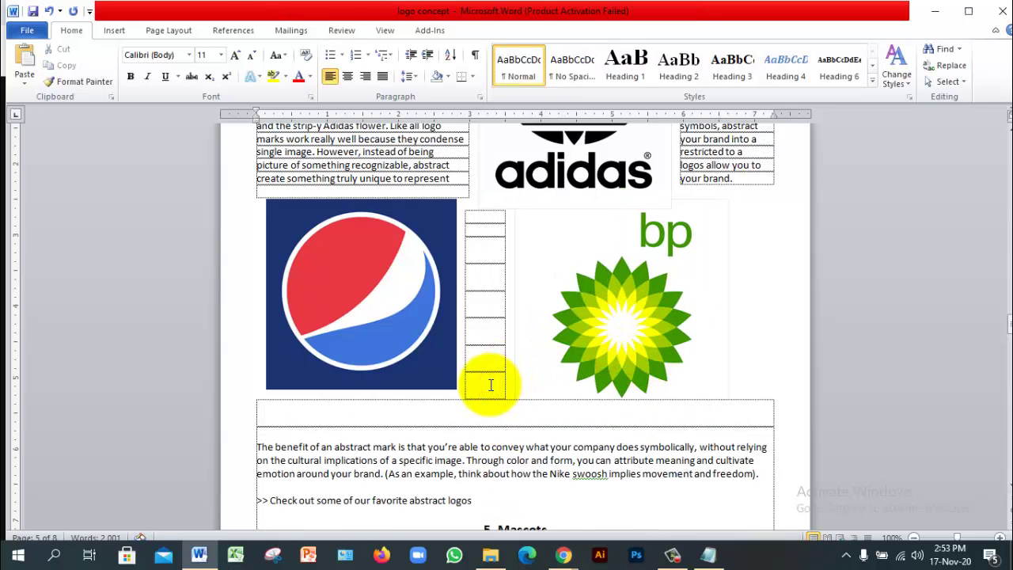
- Move the Adidas logo below the Pepsi logo and push the paragraph on the benefit of an abstract mark beneath it with blank lines
key("Return")
left_click_drag(525, 163, 388, 428)
left_click(471, 422)
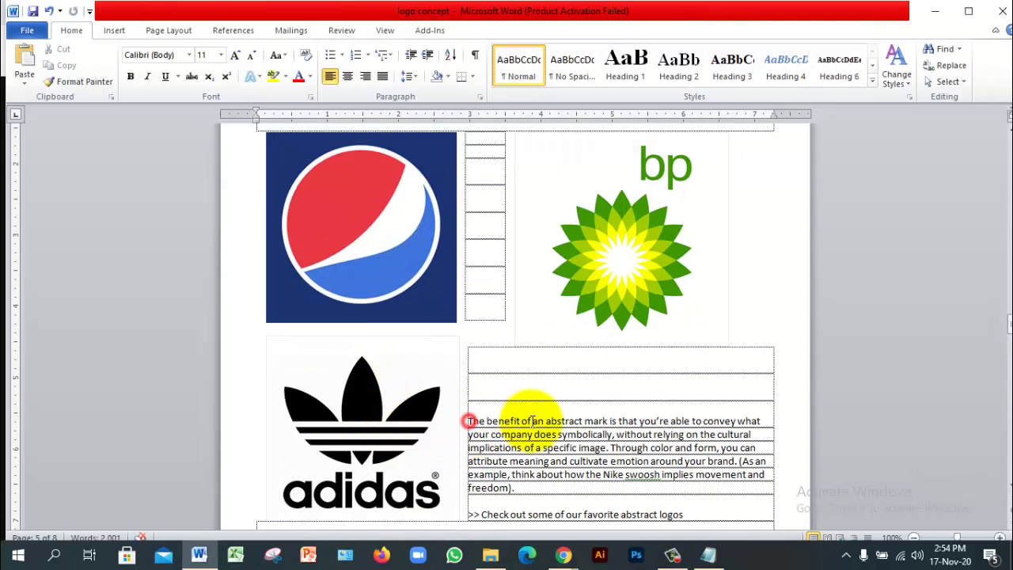
key("Return")
key("Return")
key("Return")
key("Return")
key("Return")
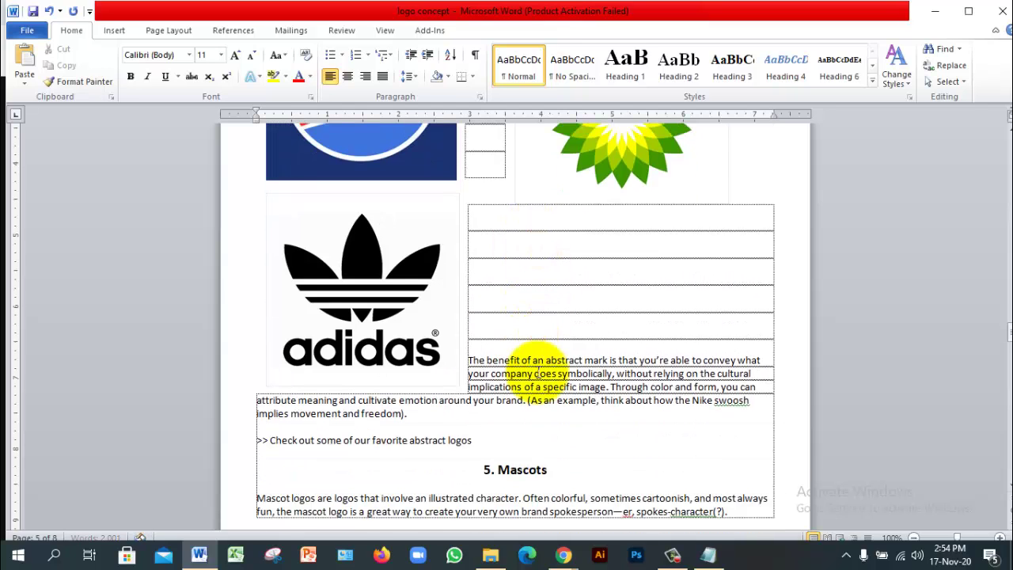
- Review the page layout from the abstract marks section to the document's end, and back up through the pictorial logos to the wordmarks
scroll(539, 372, "up", 10)
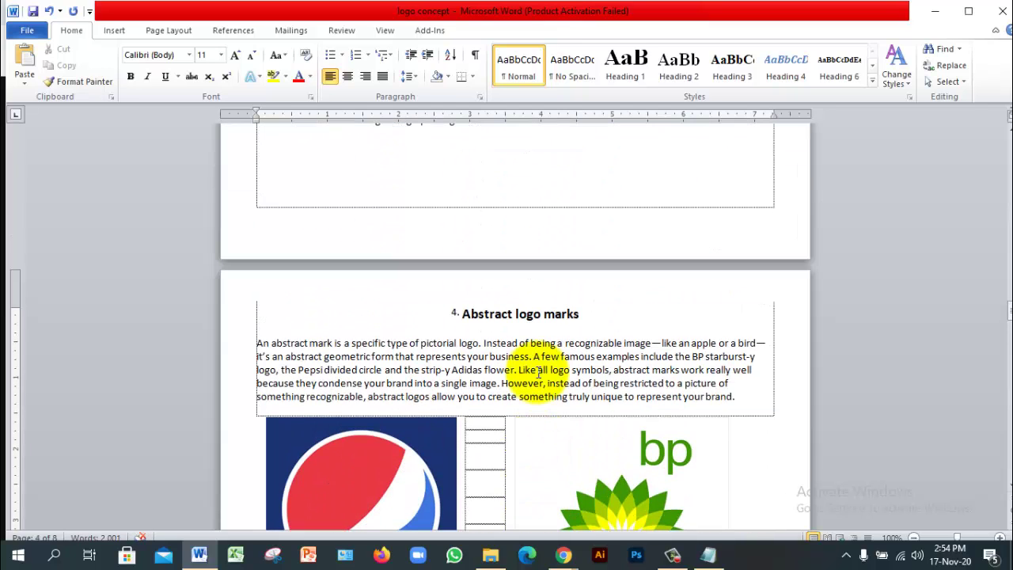
scroll(539, 372, "down", 20)
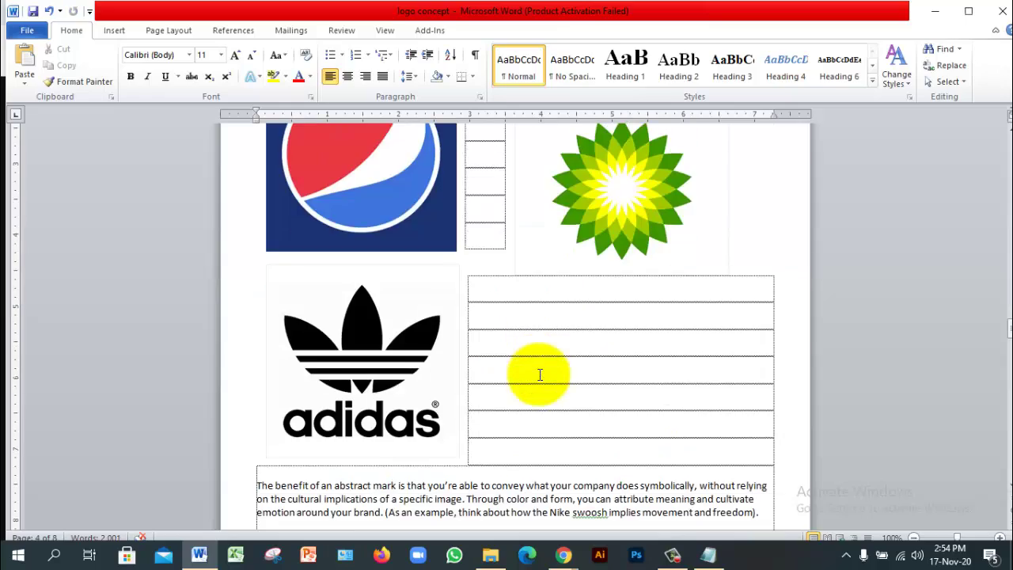
scroll(539, 375, "down", 20)
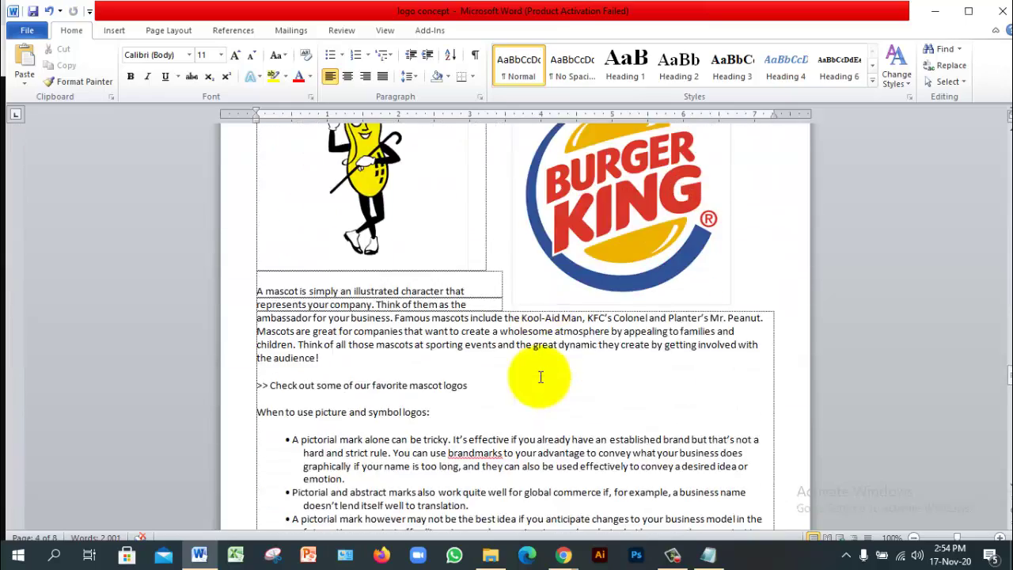
scroll(540, 376, "down", 20)
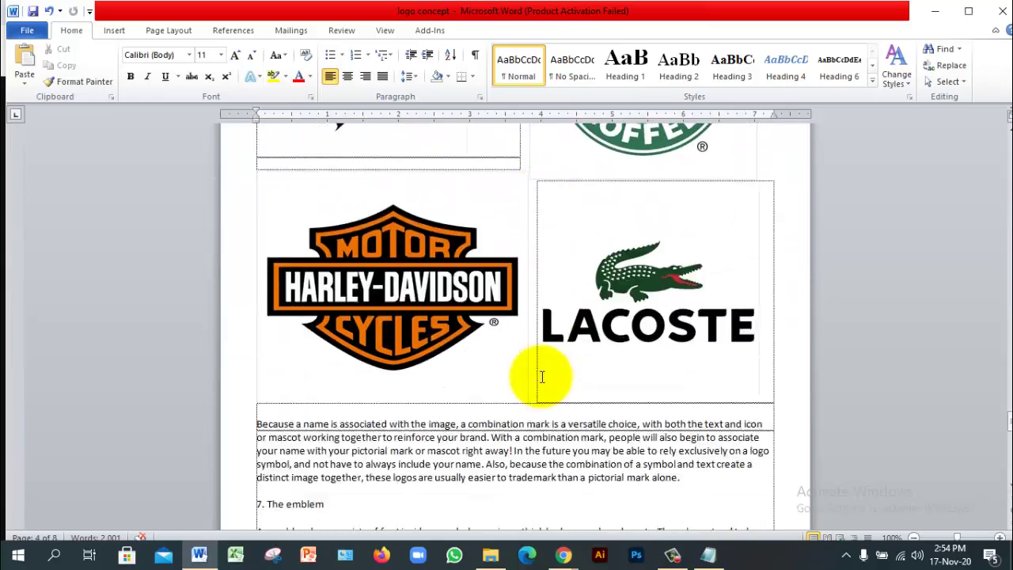
scroll(543, 377, "up", 3)
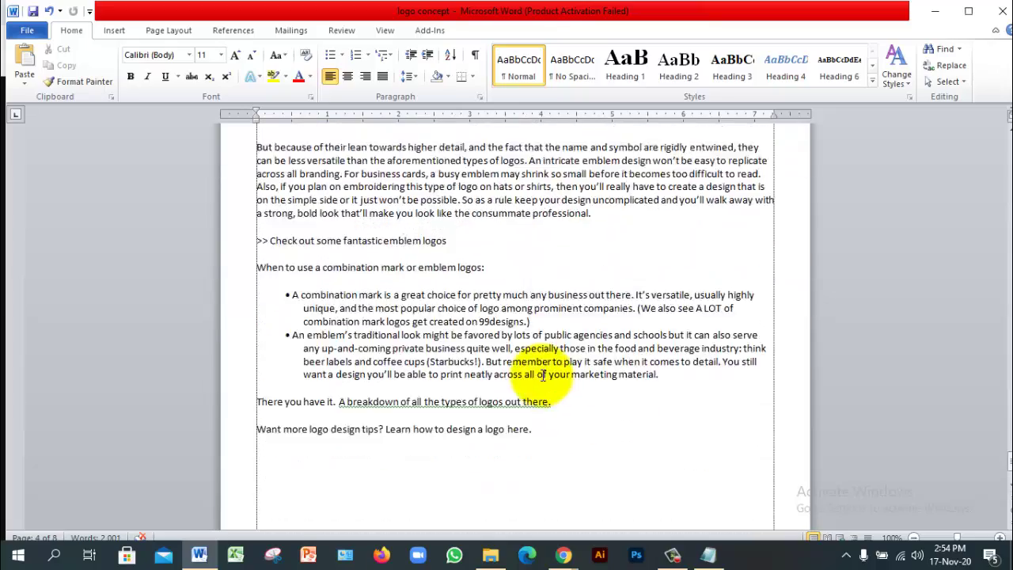
scroll(546, 373, "up", 2, "ctrl")
scroll(548, 367, "up", 5, "ctrl")
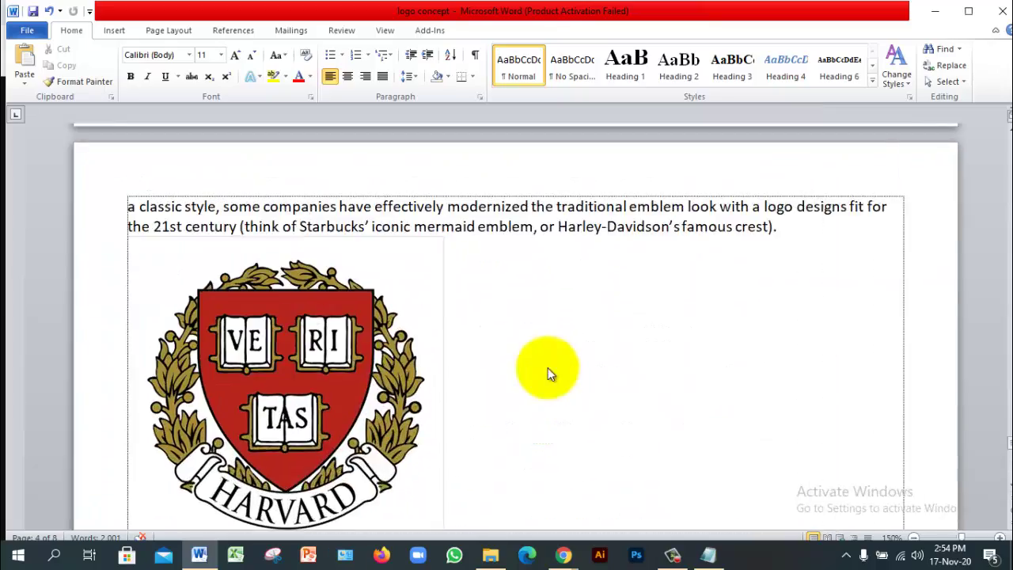
scroll(548, 368, "up", 10)
scroll(554, 374, "down", 3, "ctrl")
scroll(558, 373, "up", 12)
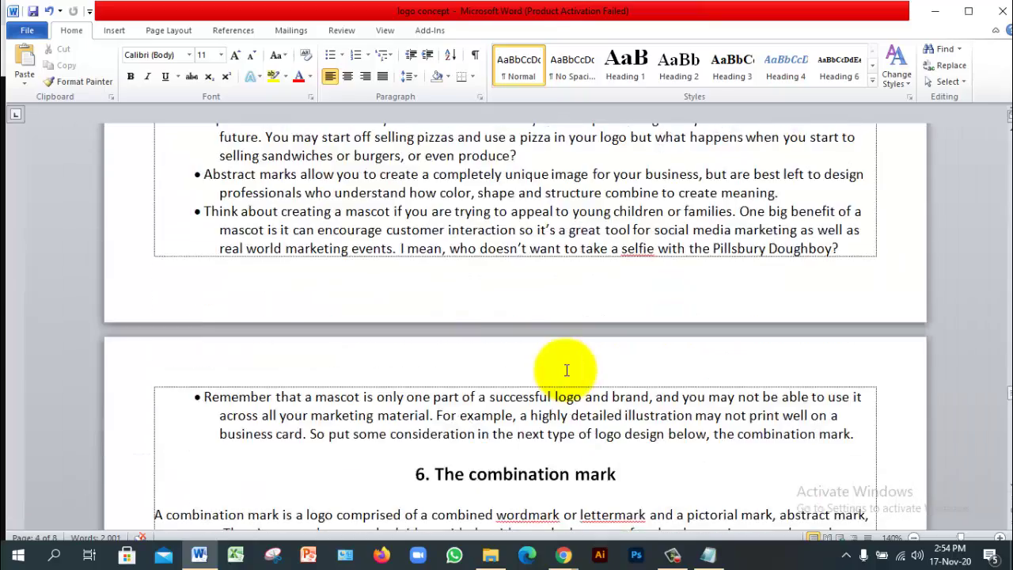
scroll(562, 374, "up", 15)
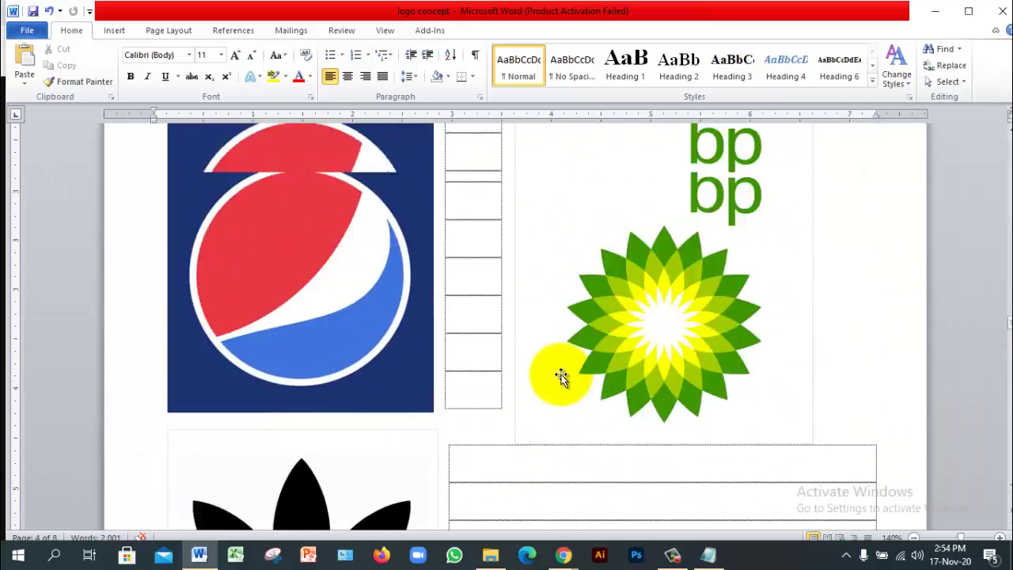
scroll(562, 374, "up", 15)
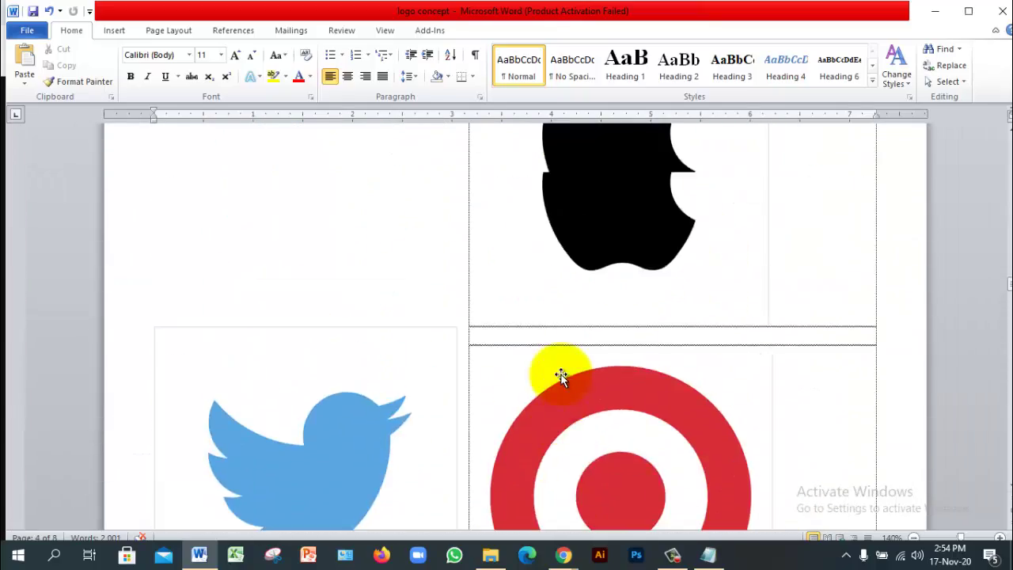
scroll(562, 374, "up", 12)
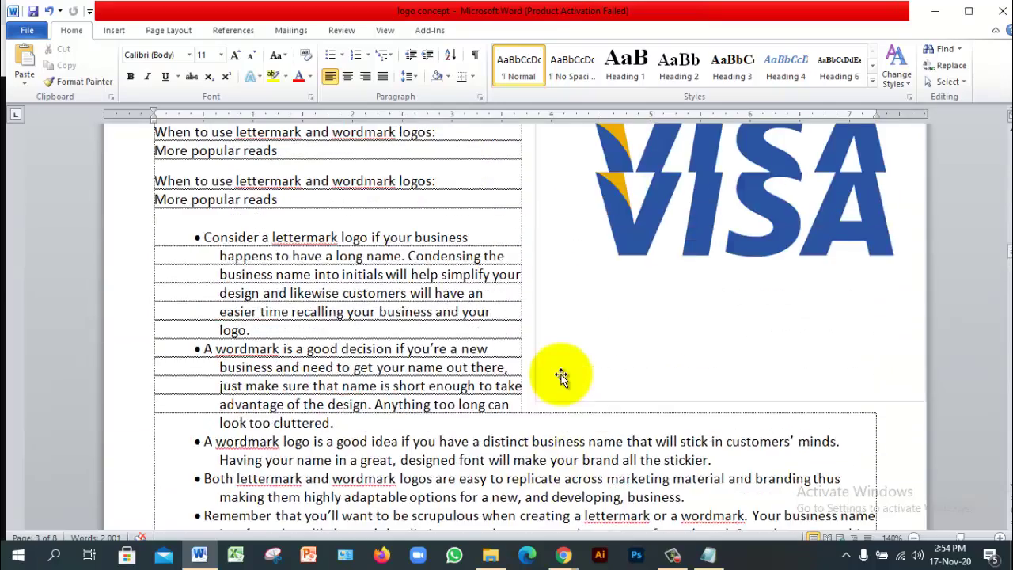
- Examine how the Coca-Cola, Google and Visa logos sit relative to the "2. Wordmarks (or logotypes)" heading and paragraph
left_click(624, 382)
scroll(625, 386, "up", 5)
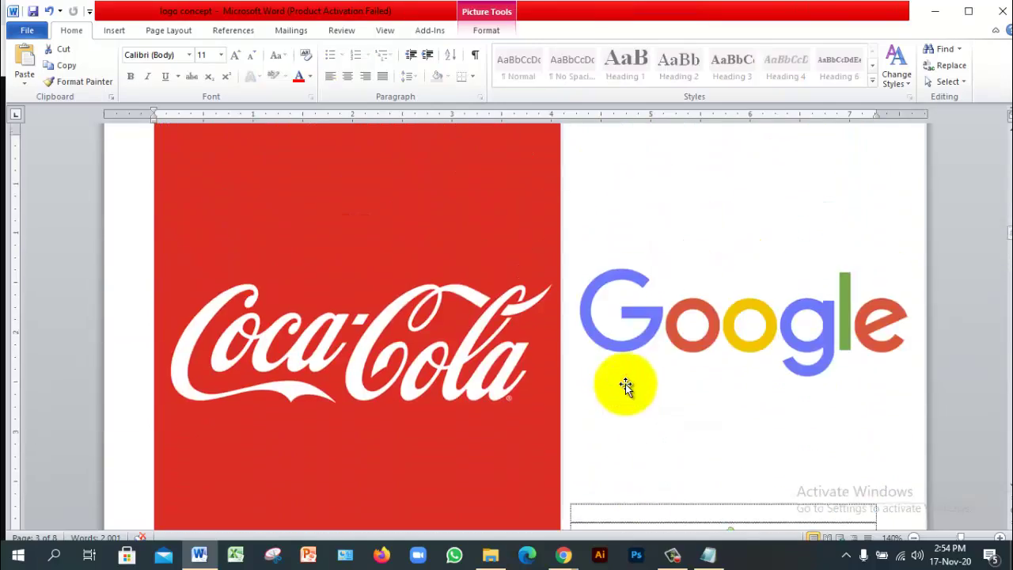
scroll(626, 385, "down", 8)
scroll(626, 386, "up", 15)
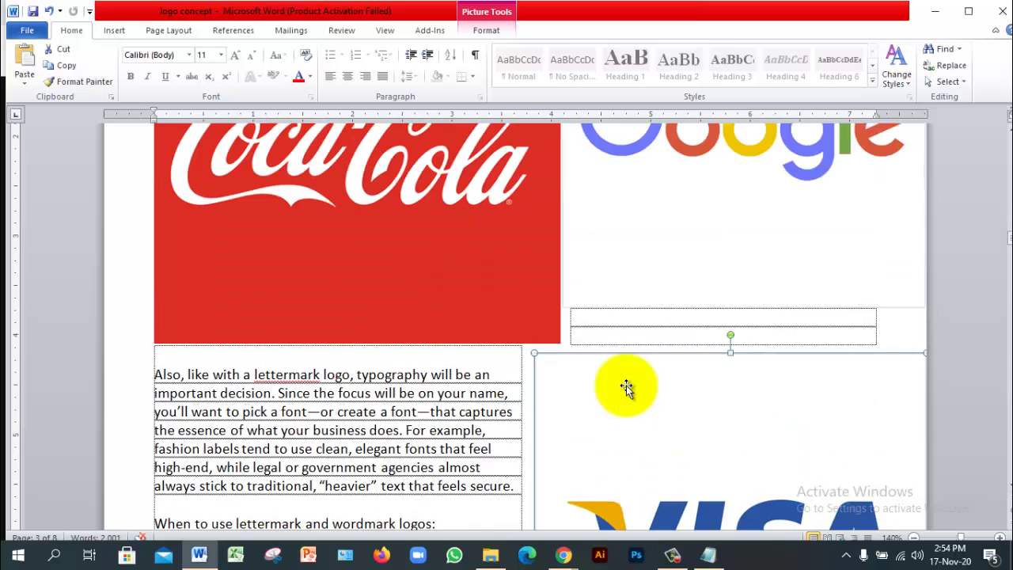
left_click(571, 352)
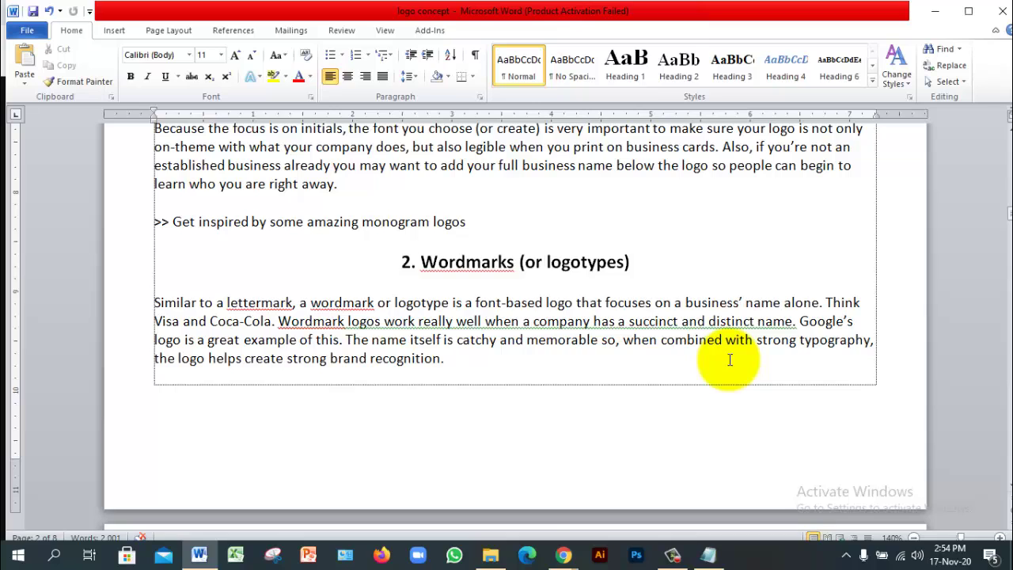
scroll(730, 360, "down", 1)
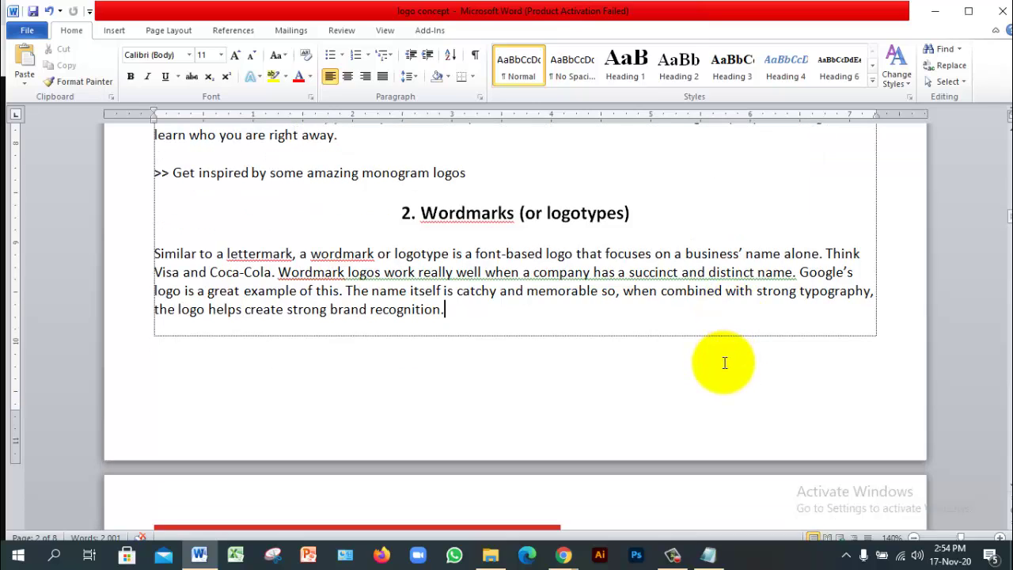
scroll(722, 366, "down", 2)
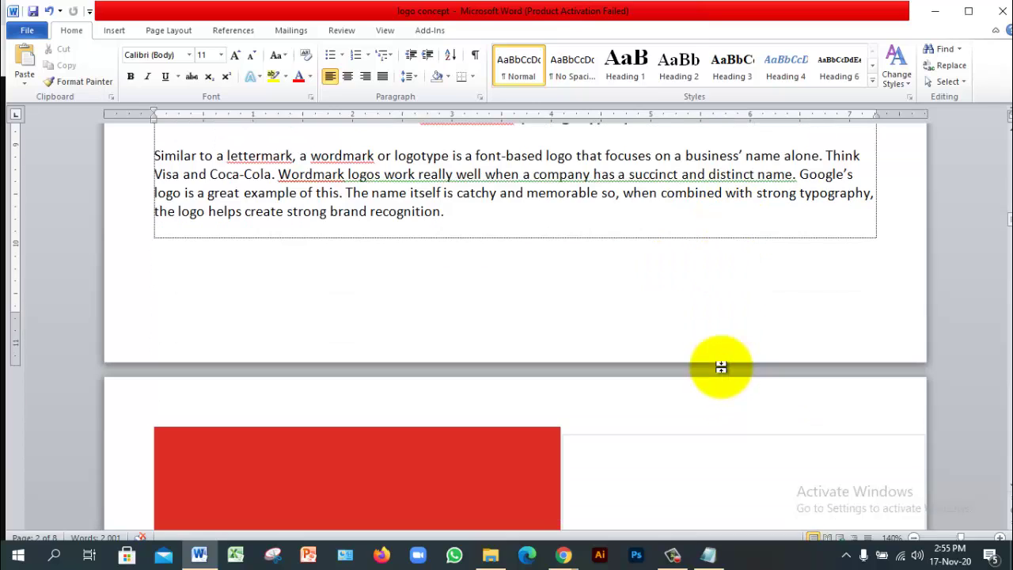
scroll(721, 366, "up", 2)
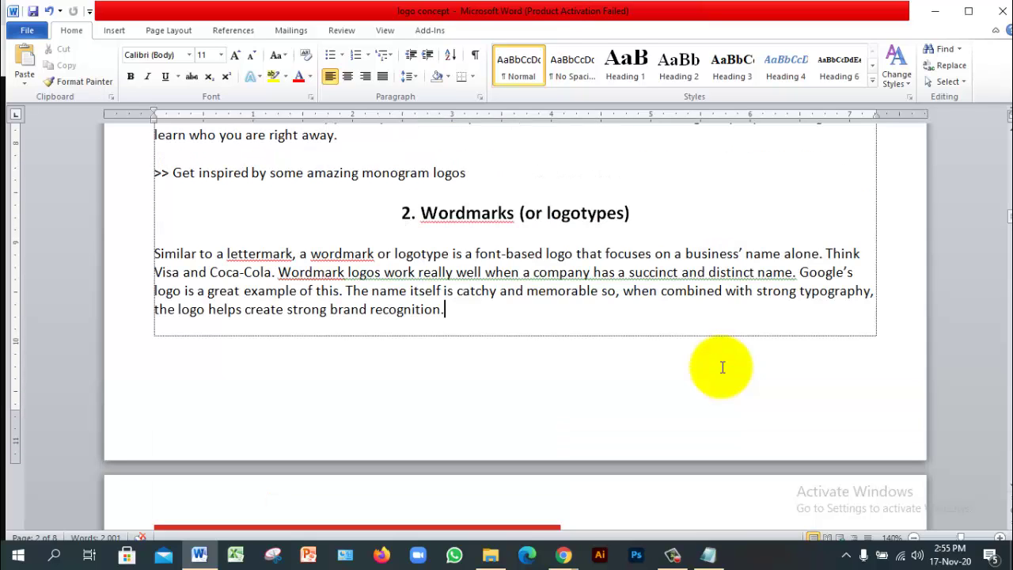